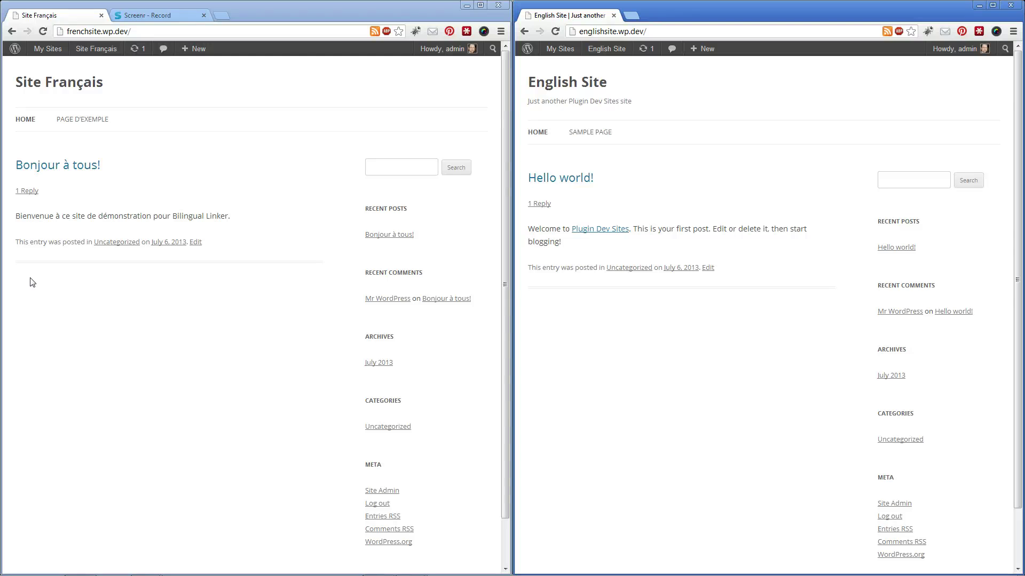
- Open the Bilingual Linker configuration page in the French site's admin area
mouse_move(94, 48)
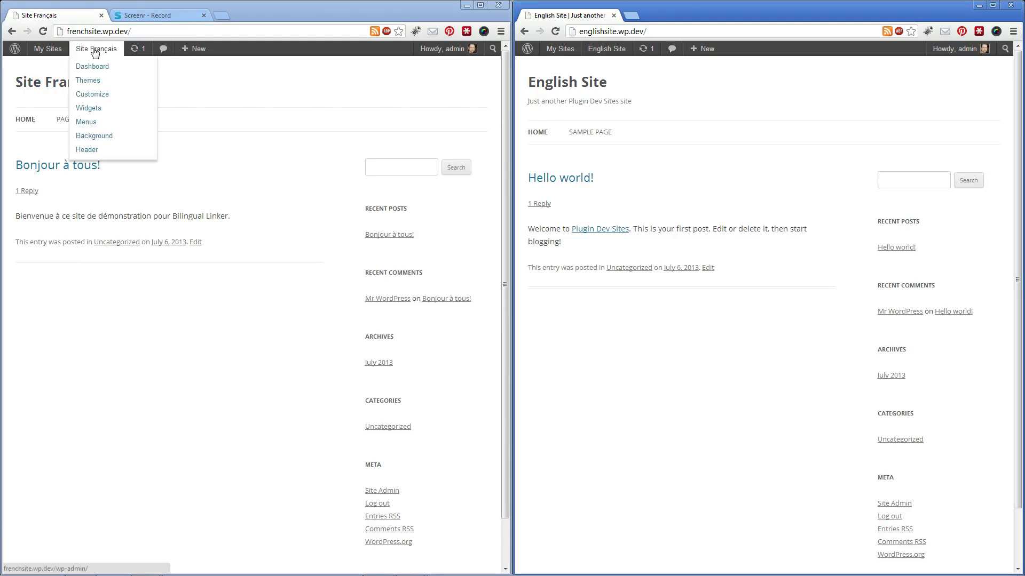
left_click(96, 68)
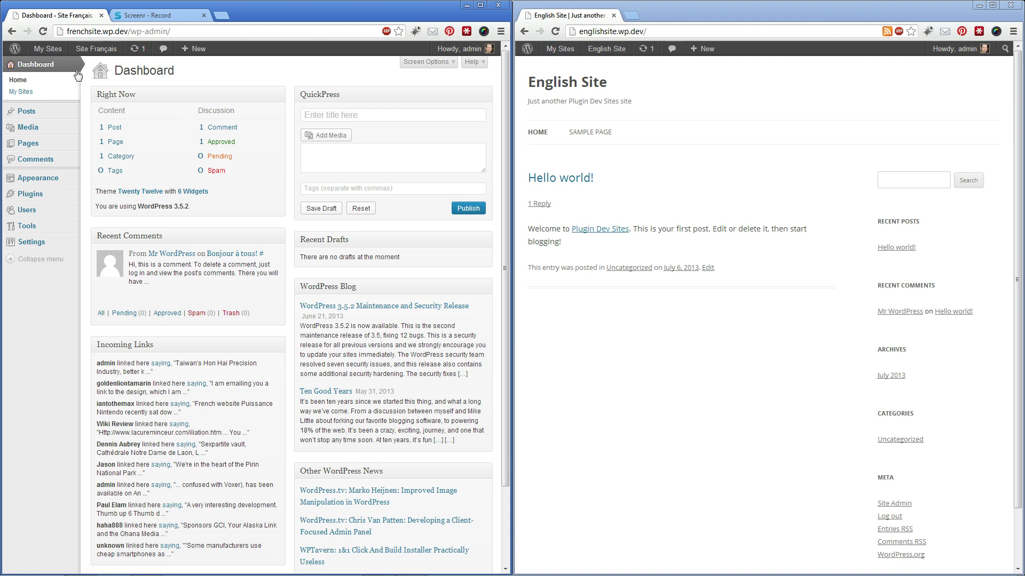
mouse_move(37, 244)
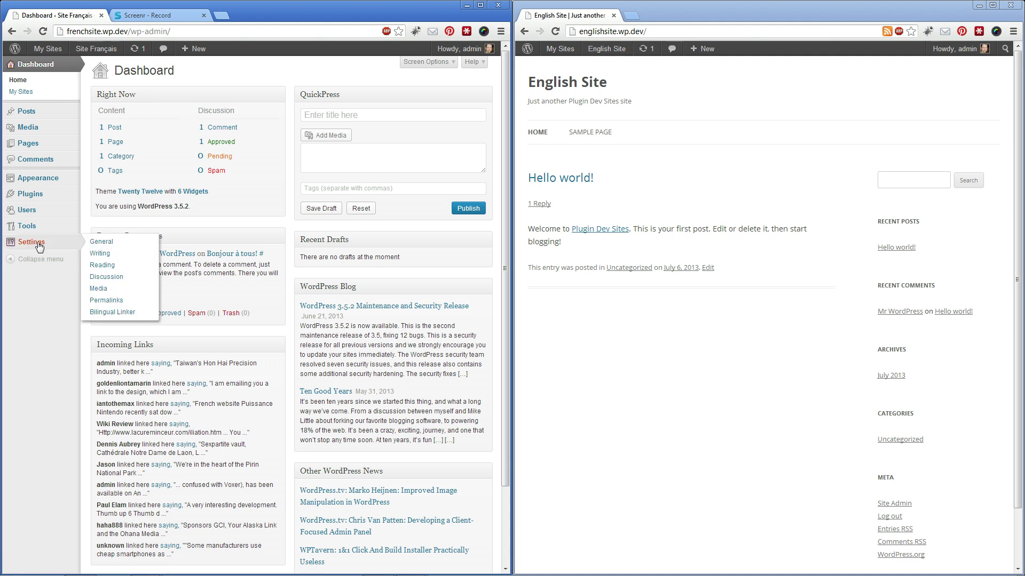
left_click(105, 313)
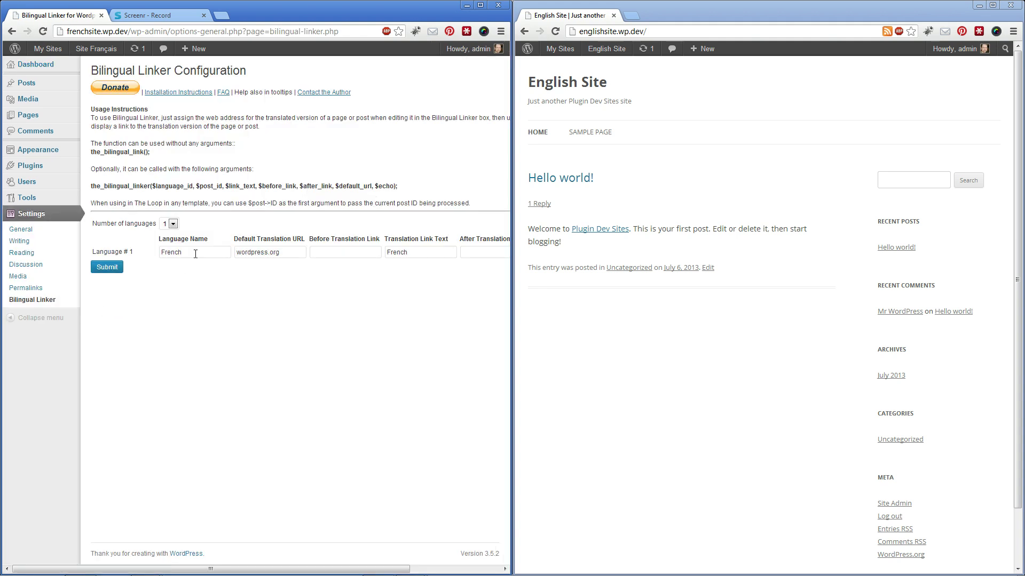
- On the French site, set language #1's name to English and its default translation URL to englishsite.wp.dev
double_click(176, 252)
type("English")
key("BackSpace")
key("BackSpace")
key("BackSpace")
type("ish")
key("Tab")
type("en")
key("Down")
key("Down")
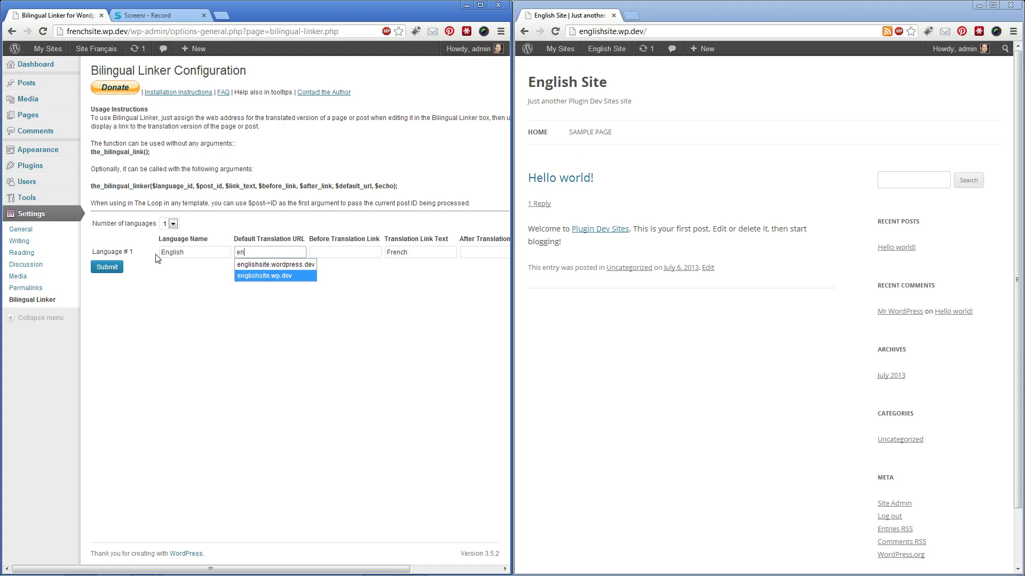
key("Return")
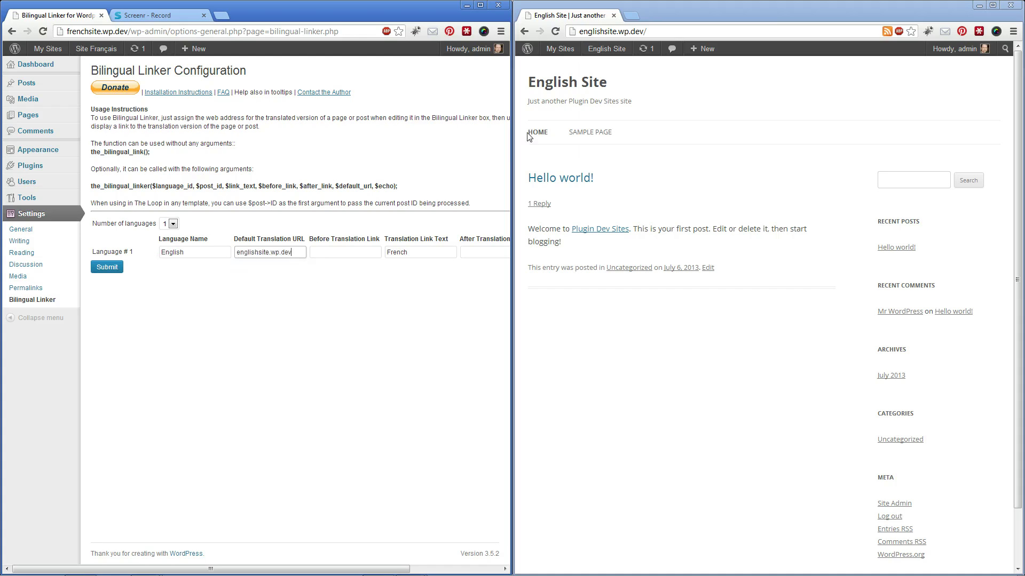
- Set the French site's translation link text to English and submit the Bilingual Linker configuration
mouse_move(607, 48)
key("Tab")
key("Tab")
type("Enl")
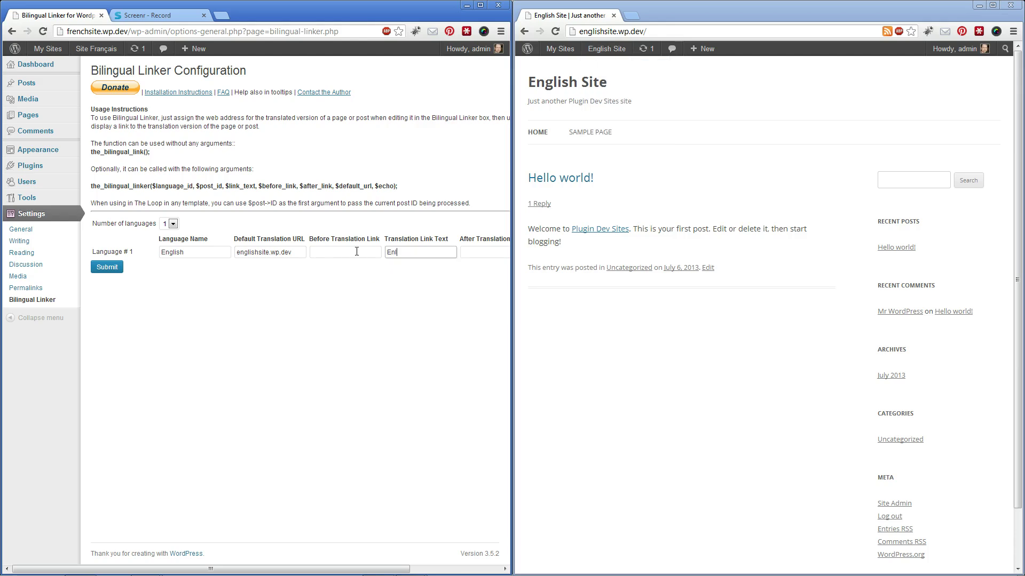
key("BackSpace")
type("glish")
key("Tab")
left_click(103, 270)
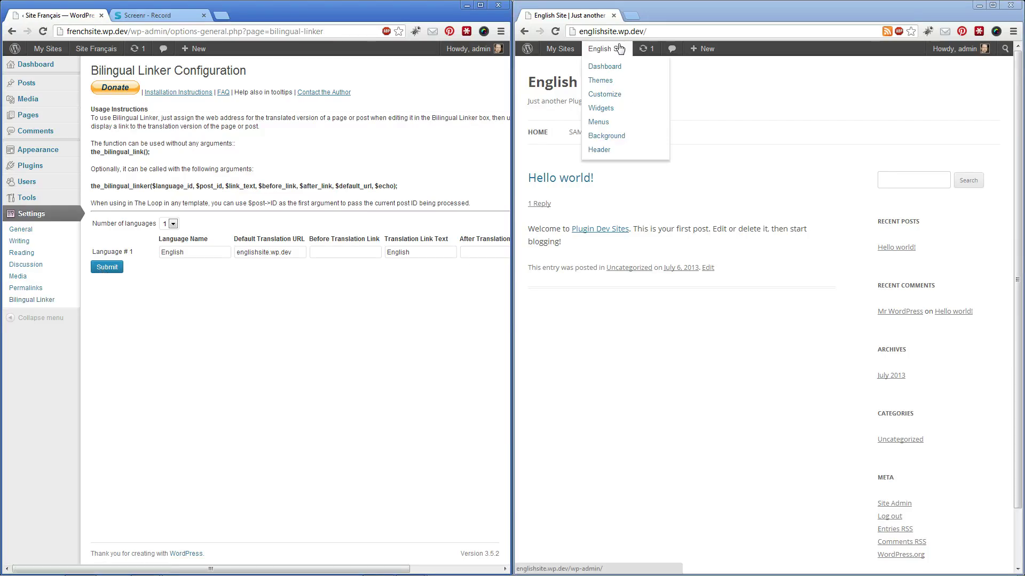
- Open the Bilingual Linker configuration page in the English site's admin area
left_click(605, 66)
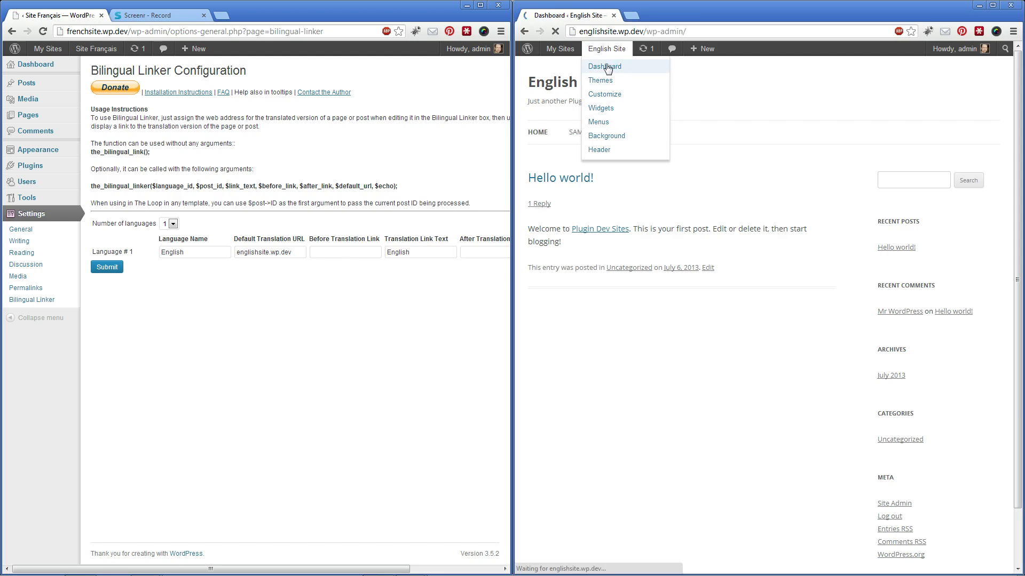
mouse_move(550, 246)
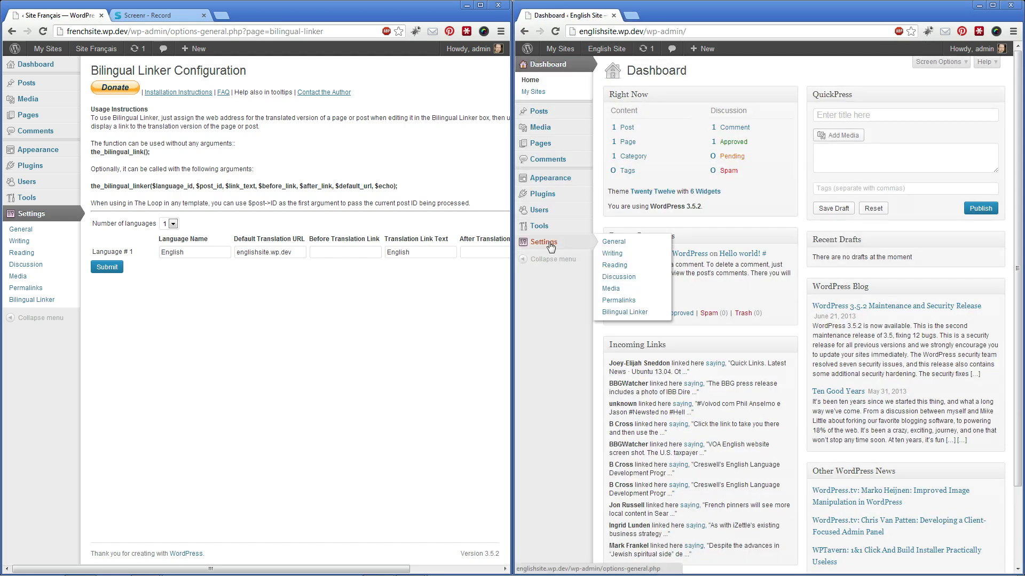
left_click(621, 314)
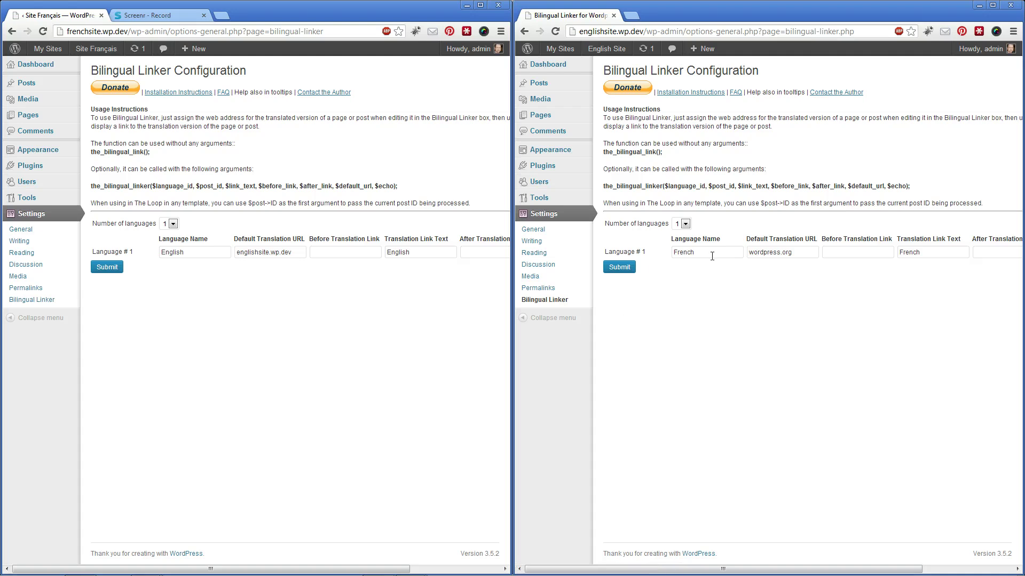
- On the English site, set language #1's name and translation link text to Français
double_click(715, 254)
type("Français")
double_click(940, 256)
type("Français")
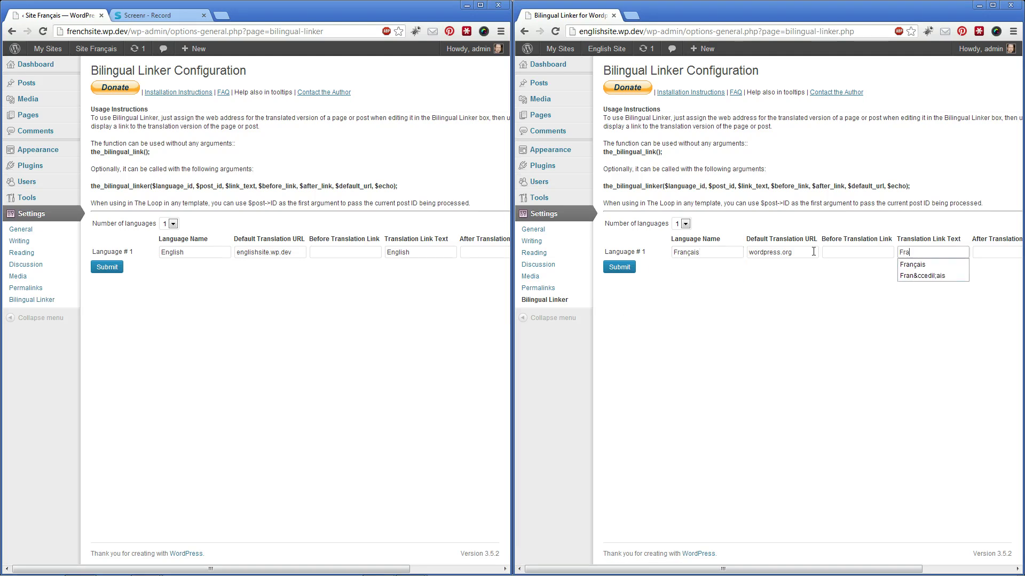
- Set the English site's default translation URL to frenchsite.wp.dev and submit the configuration
left_click_drag(813, 252, 626, 253)
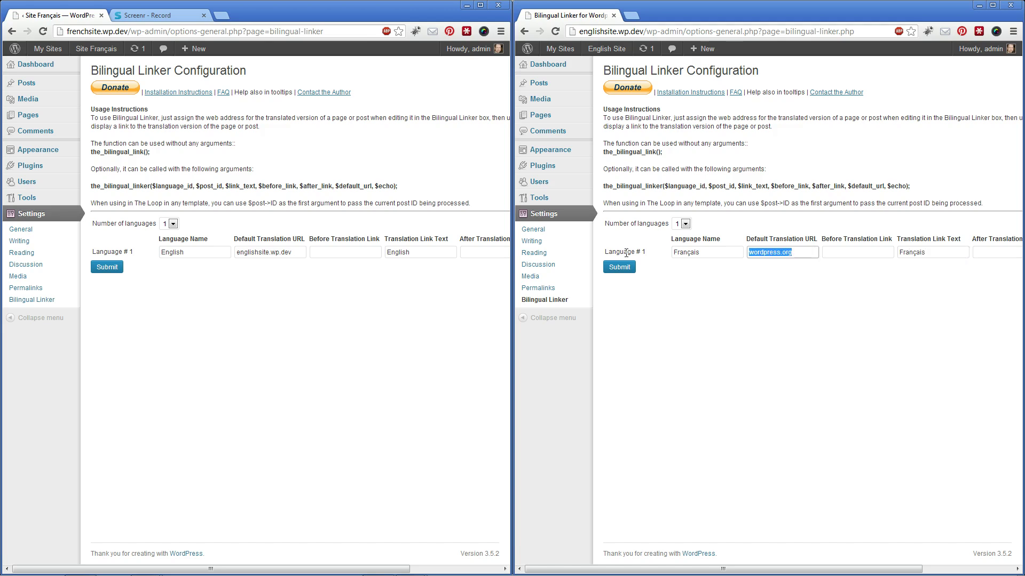
type("fre")
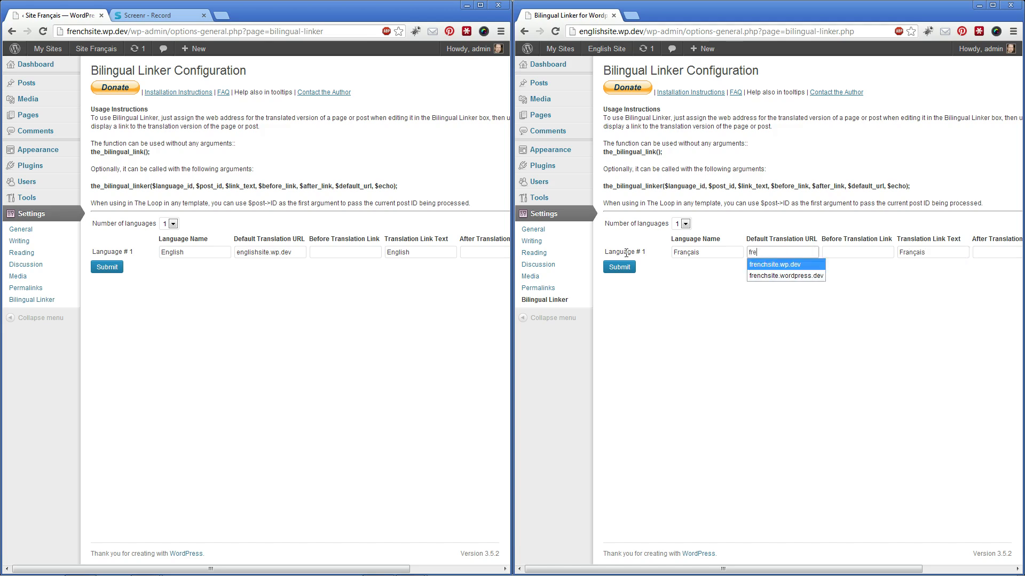
left_click(790, 264)
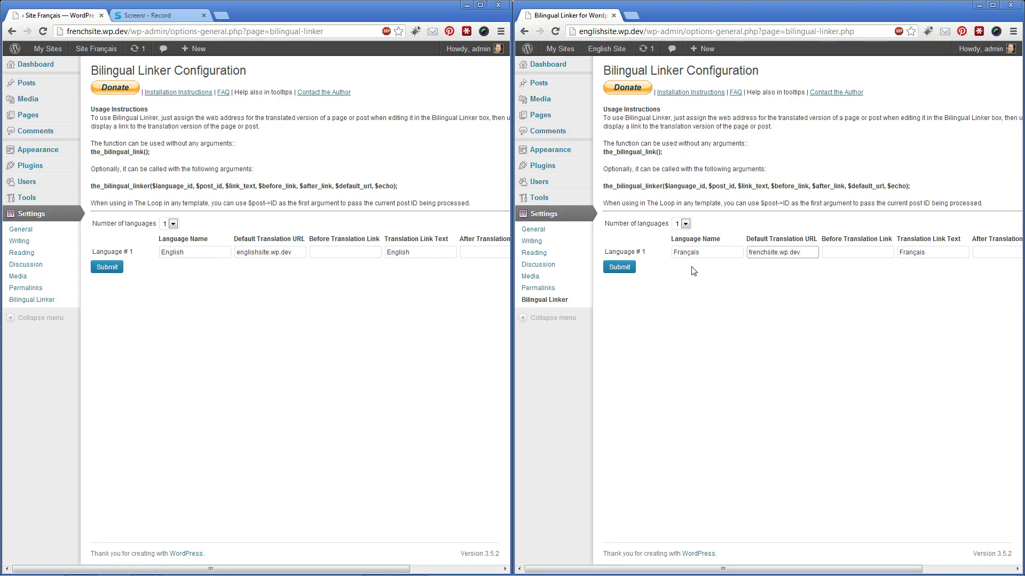
left_click(626, 267)
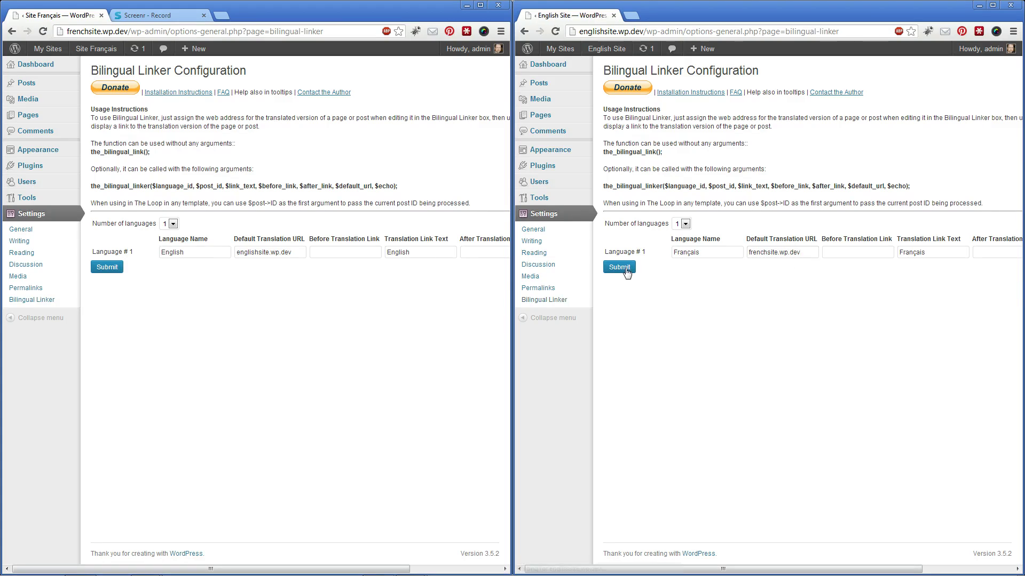
- Open the French post "Bonjour à tous!" for editing and view the "Hello world!" post on the English site
left_click(29, 85)
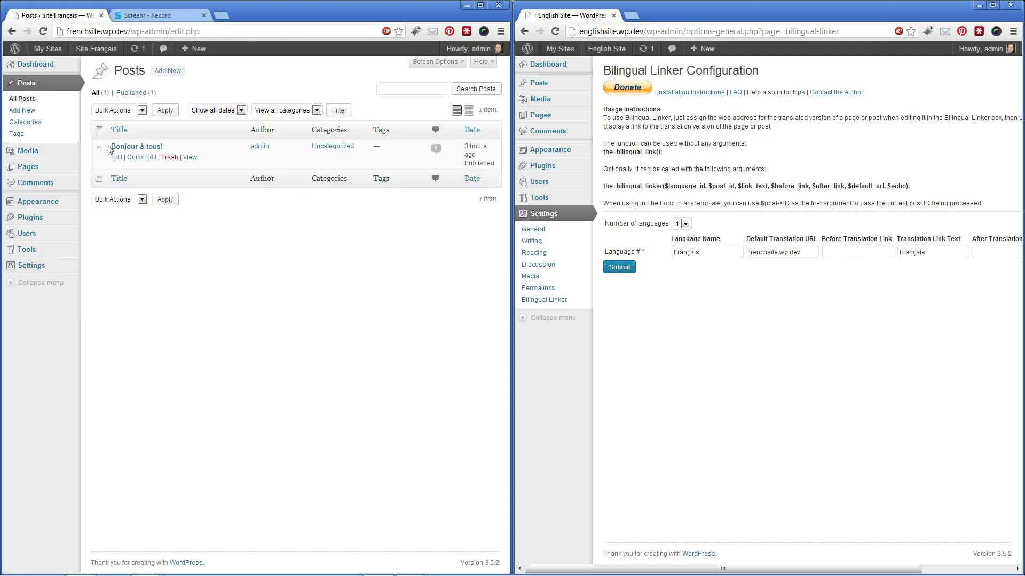
left_click(115, 157)
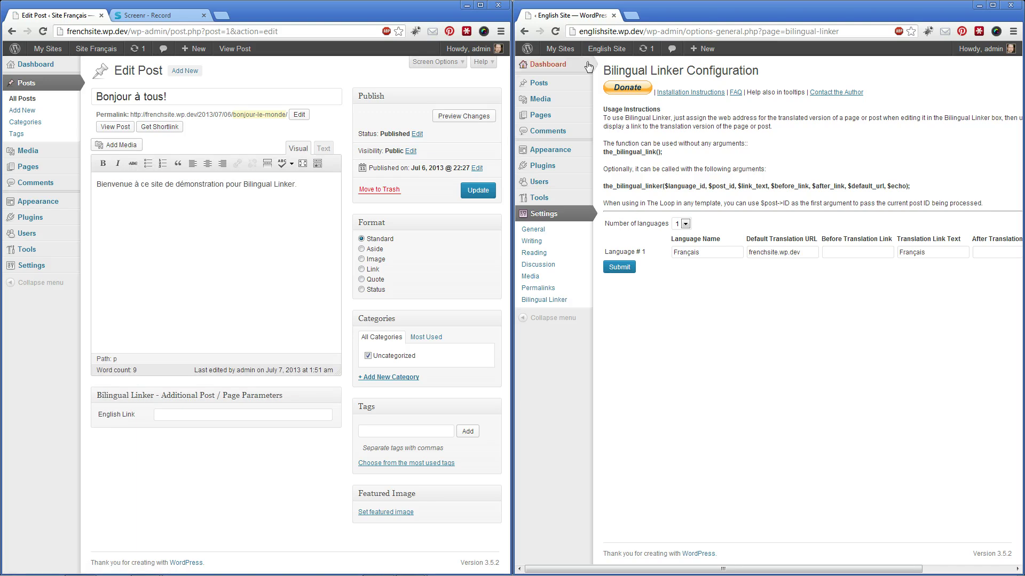
left_click(603, 57)
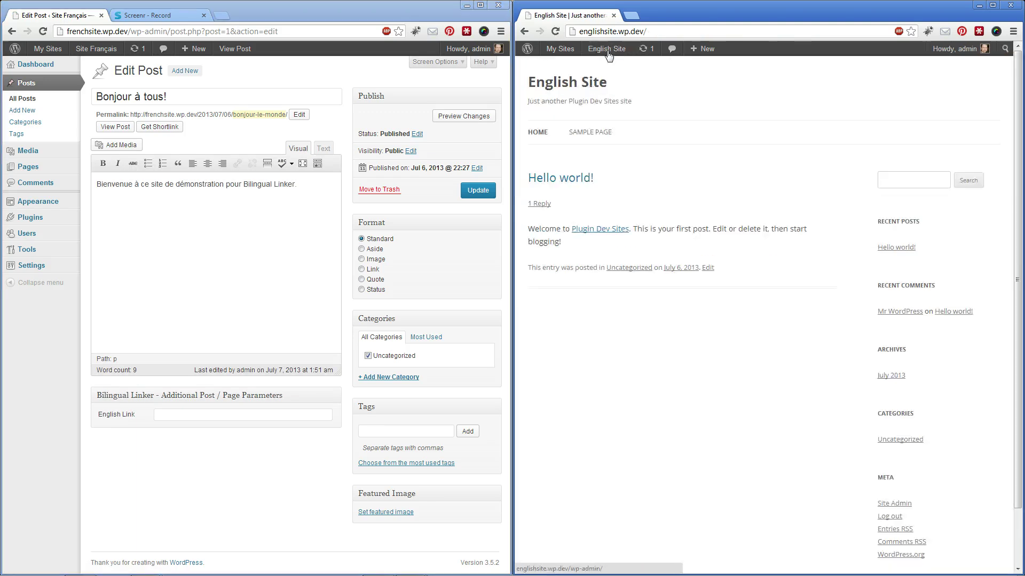
left_click(570, 182)
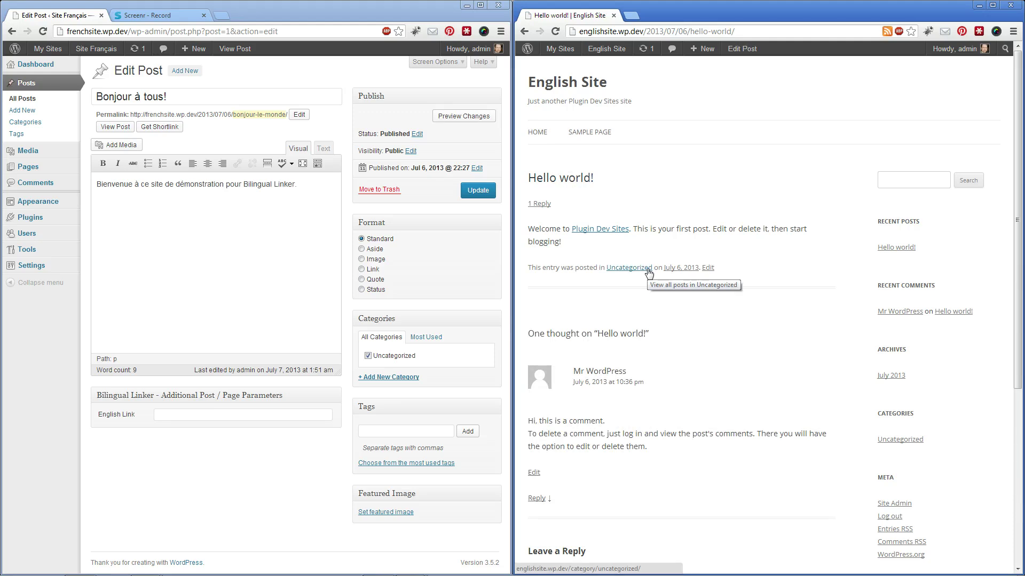
left_click(758, 31)
key("ctrl+c")
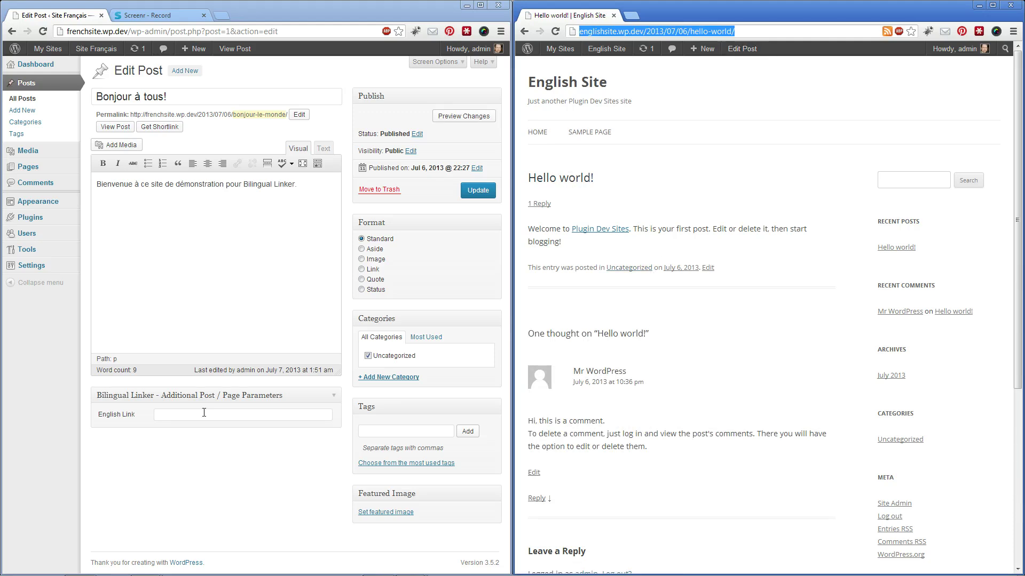
left_click(204, 413)
key("ctrl+v")
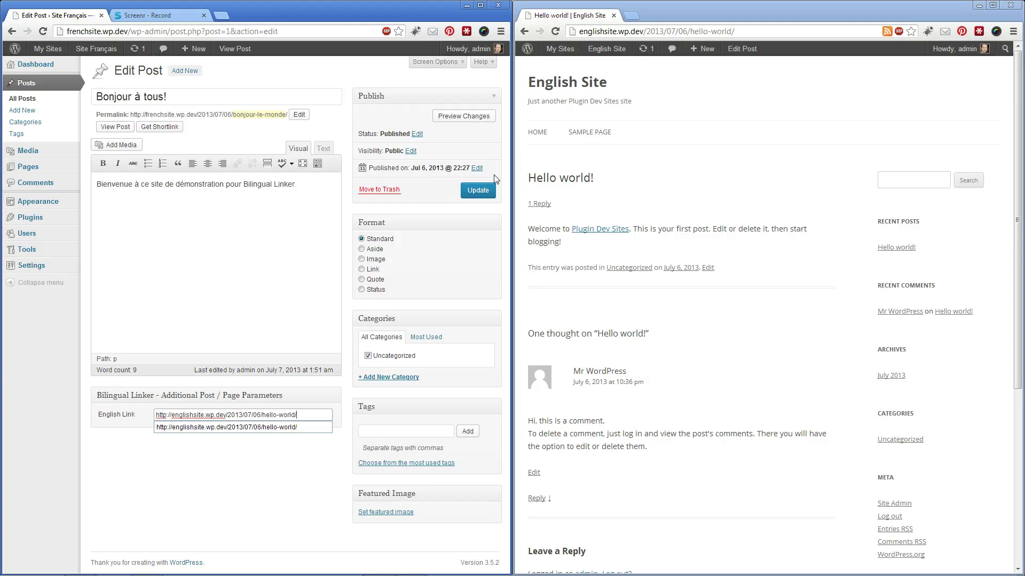
left_click(476, 191)
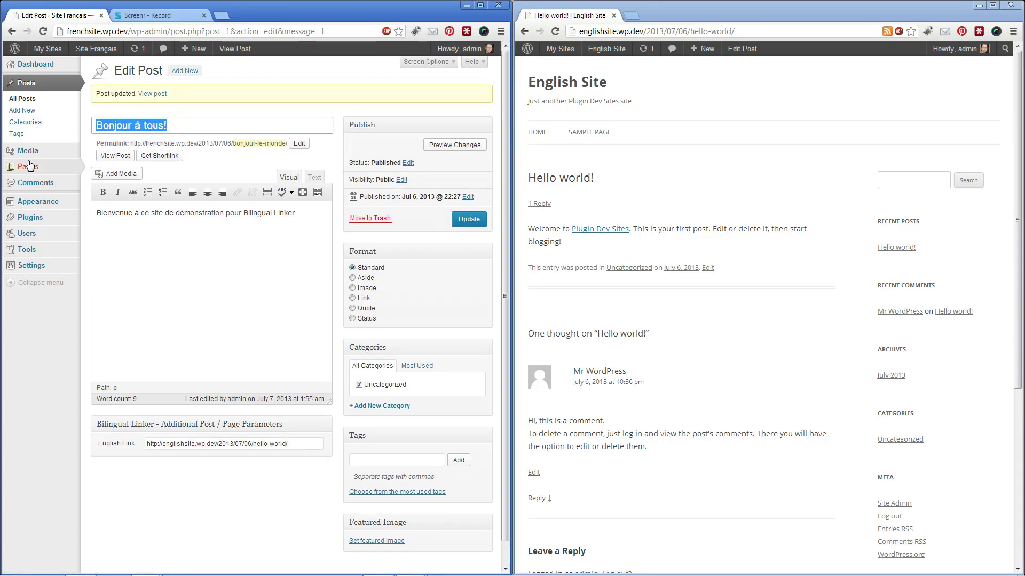
left_click(115, 155)
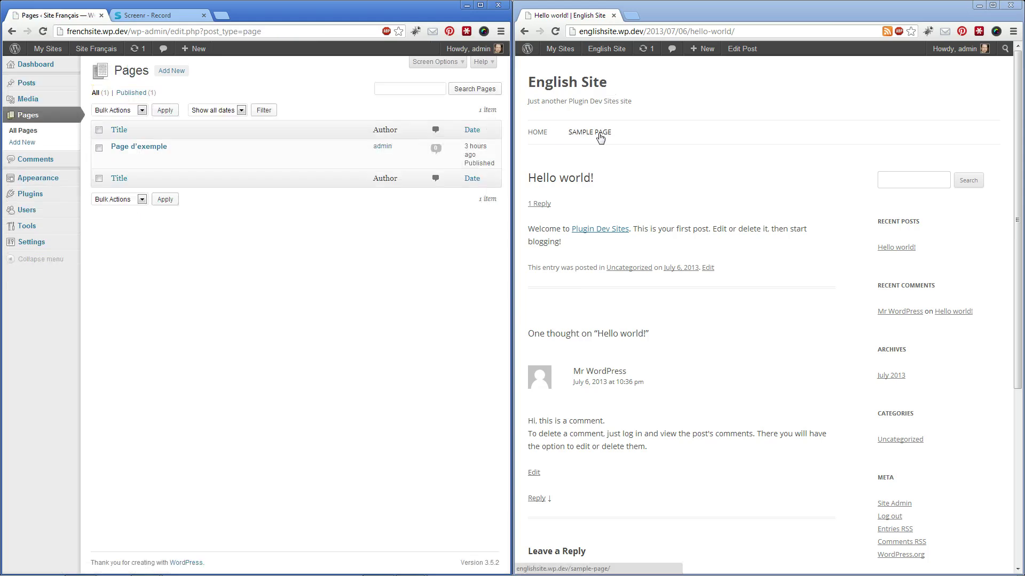
left_click(591, 132)
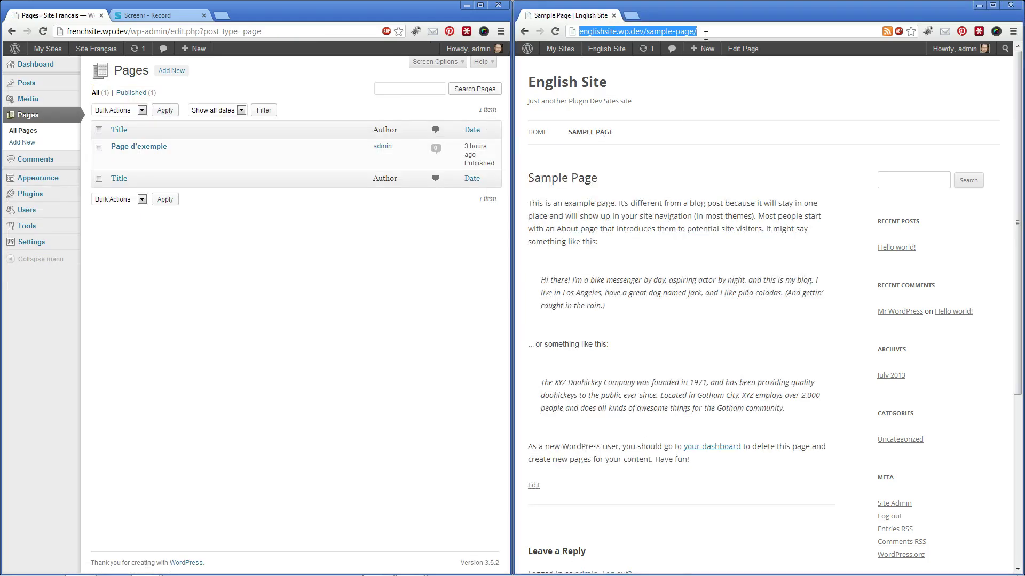
left_click(115, 158)
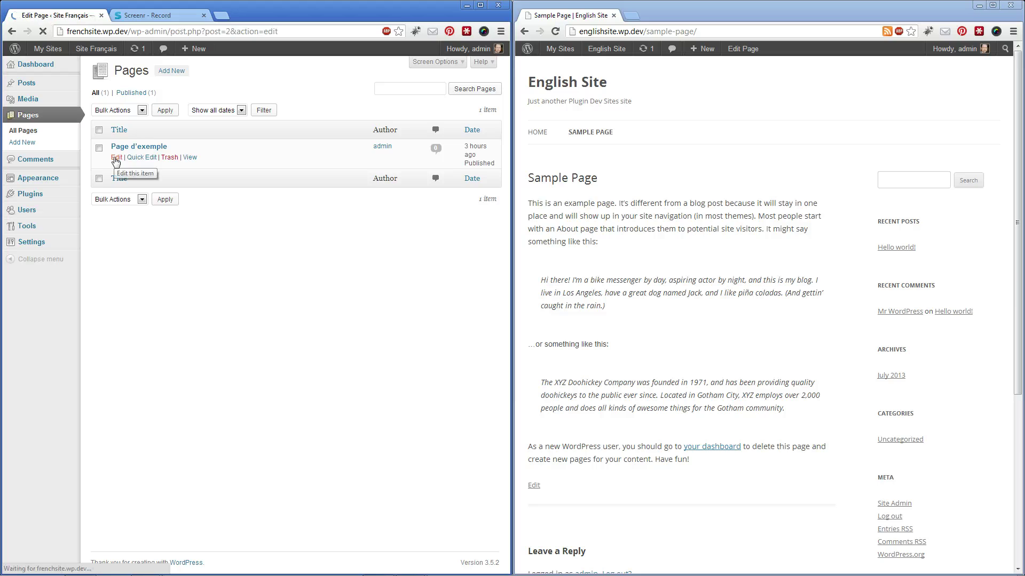
left_click(181, 402)
type("http://englishsite.wp.dev/sample-page/")
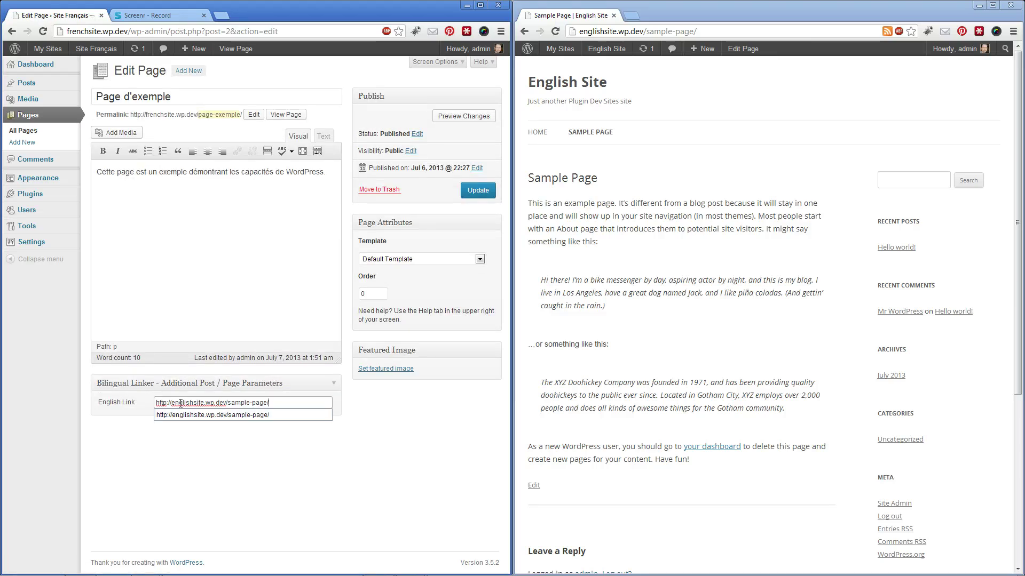
left_click(479, 190)
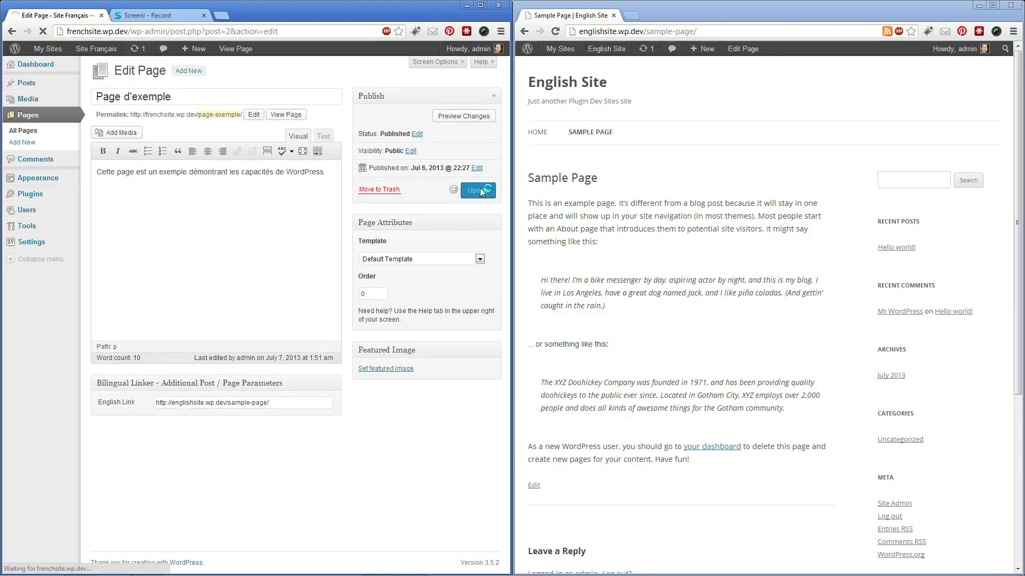
- Visit the French site's front end and open the English site's Sample Page for editing
mouse_move(103, 53)
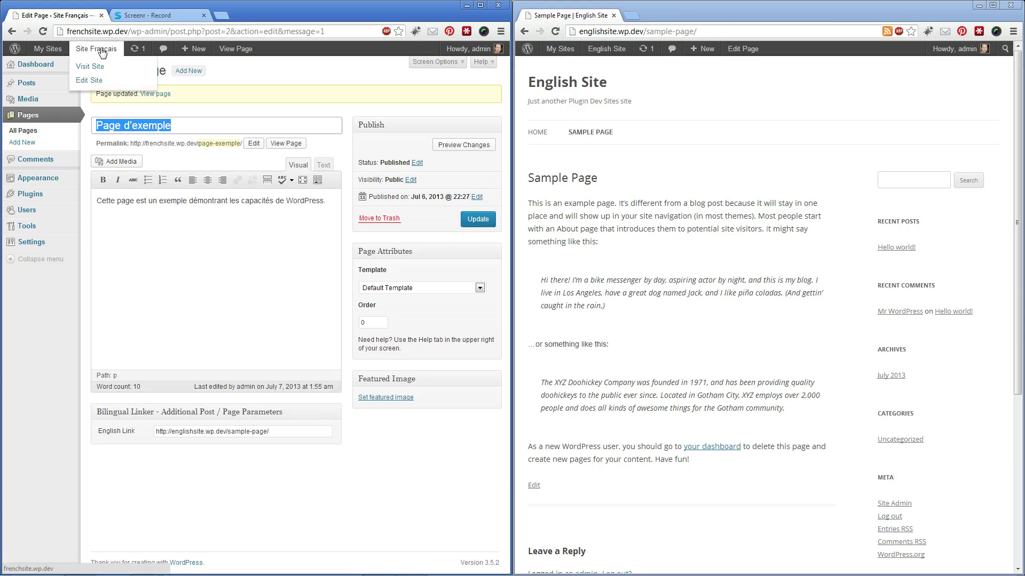
left_click(102, 53)
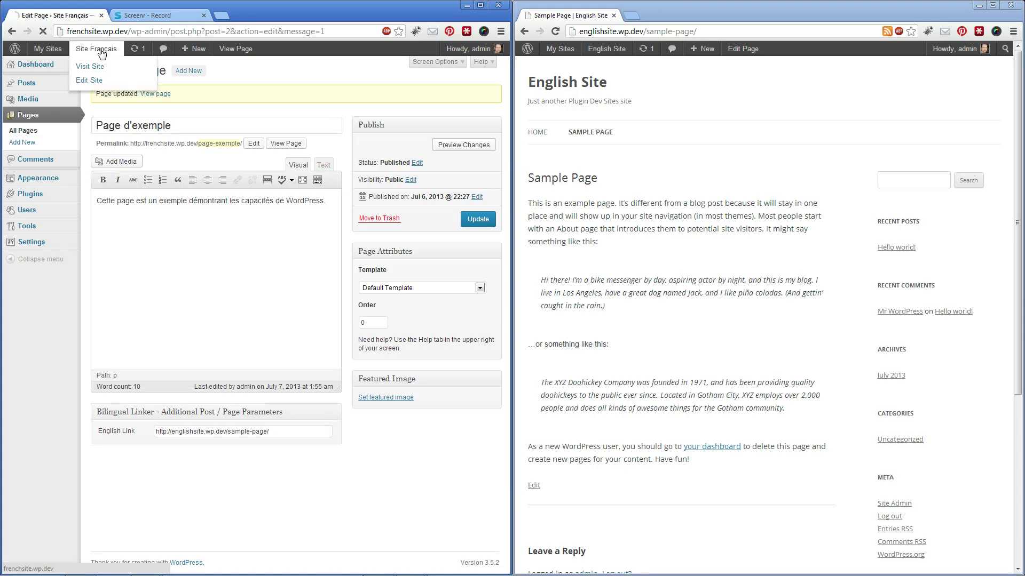
mouse_move(616, 53)
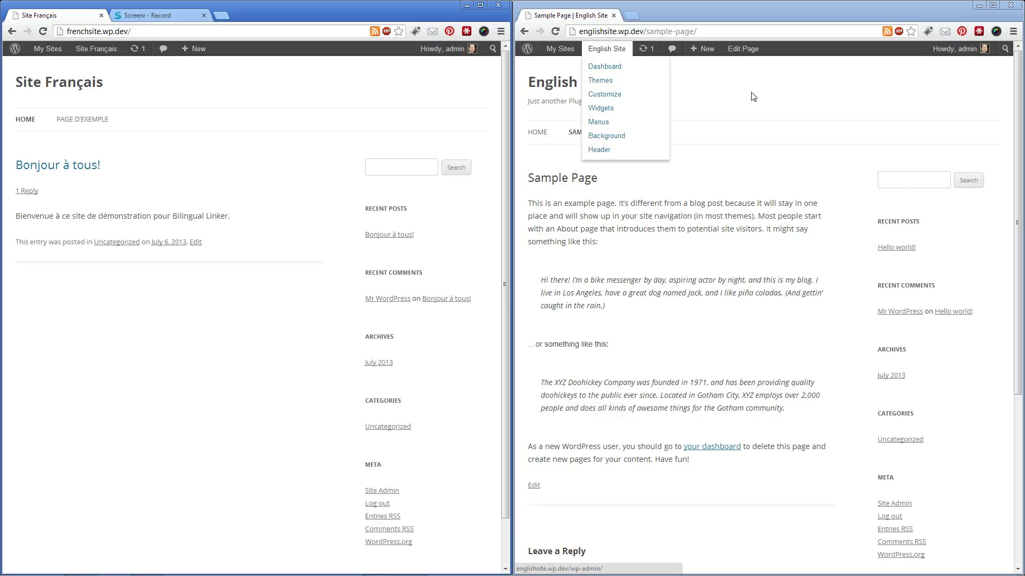
left_click(748, 50)
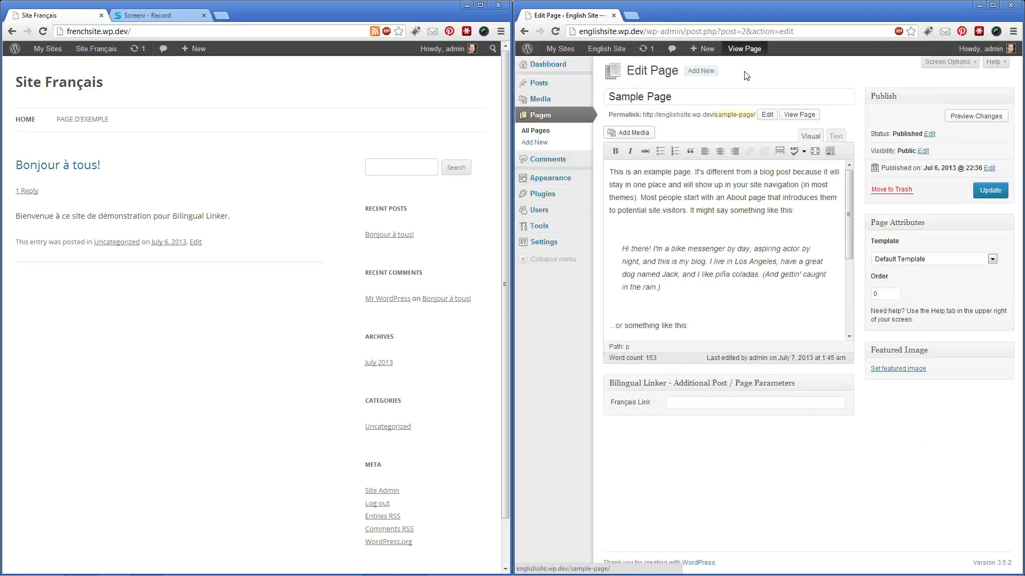
left_click(82, 119)
left_click(202, 33)
key("ctrl+c")
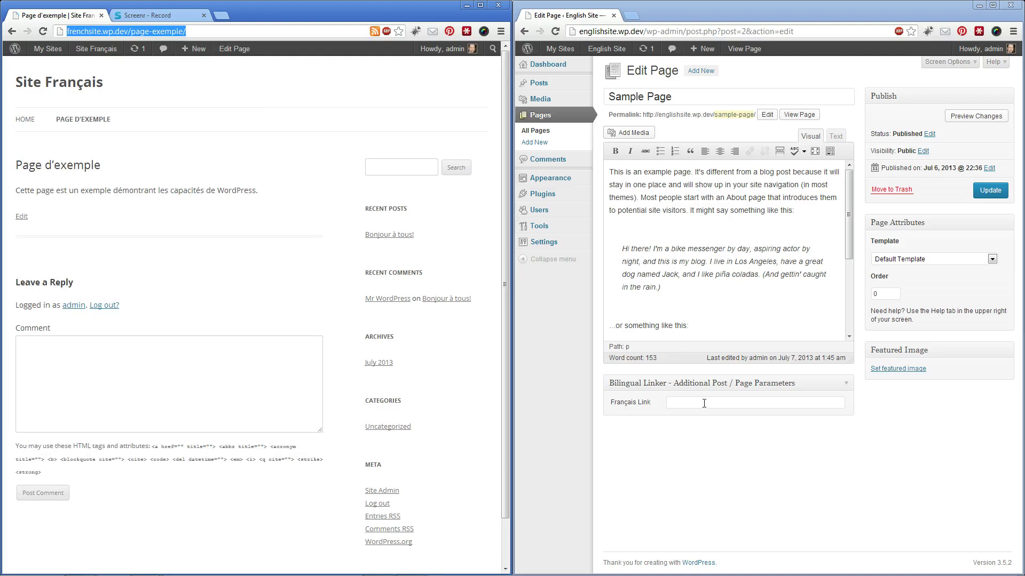
left_click(747, 403)
key("ctrl+v")
left_click(1000, 196)
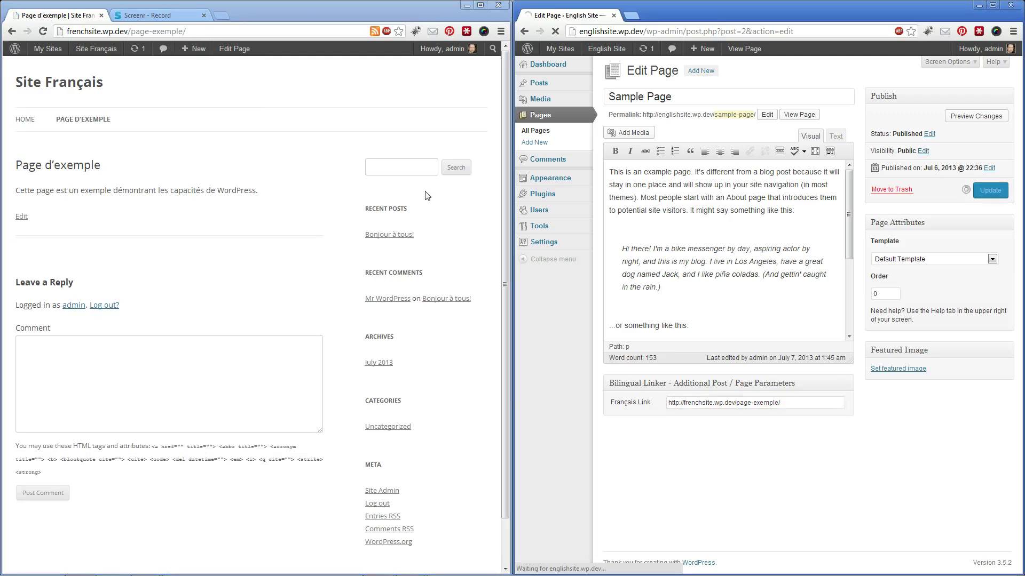
left_click(25, 120)
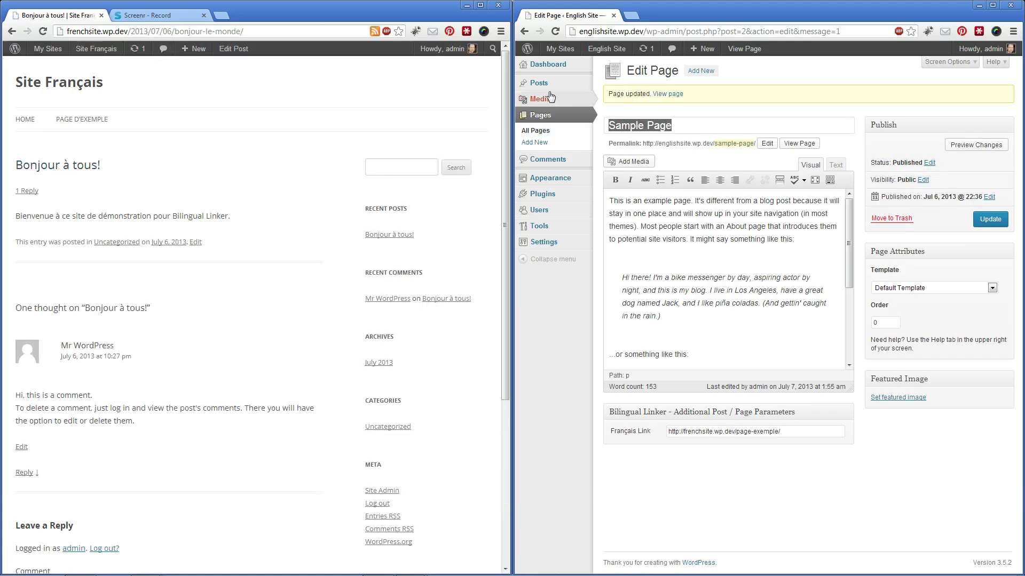
left_click(614, 85)
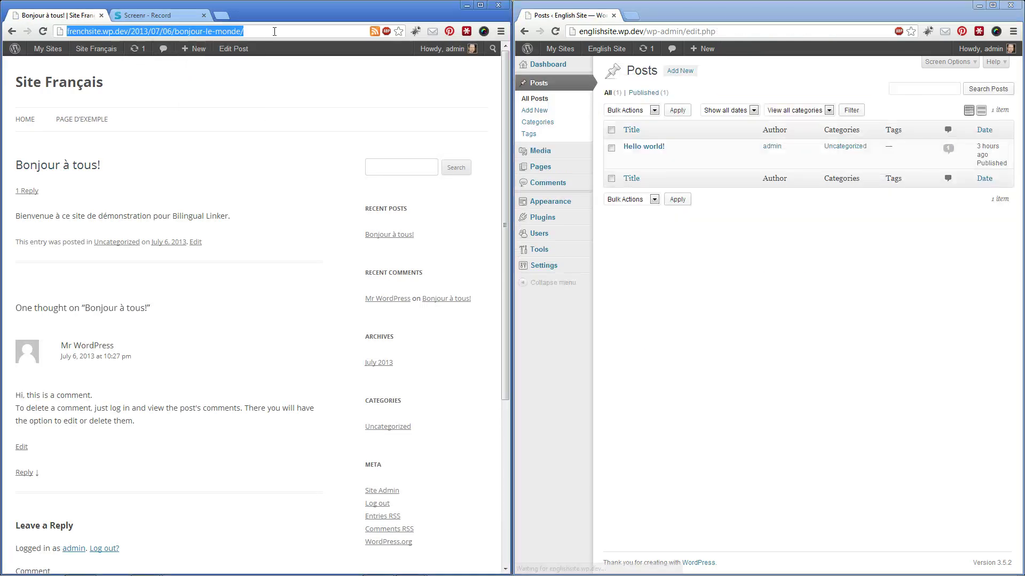
left_click(630, 158)
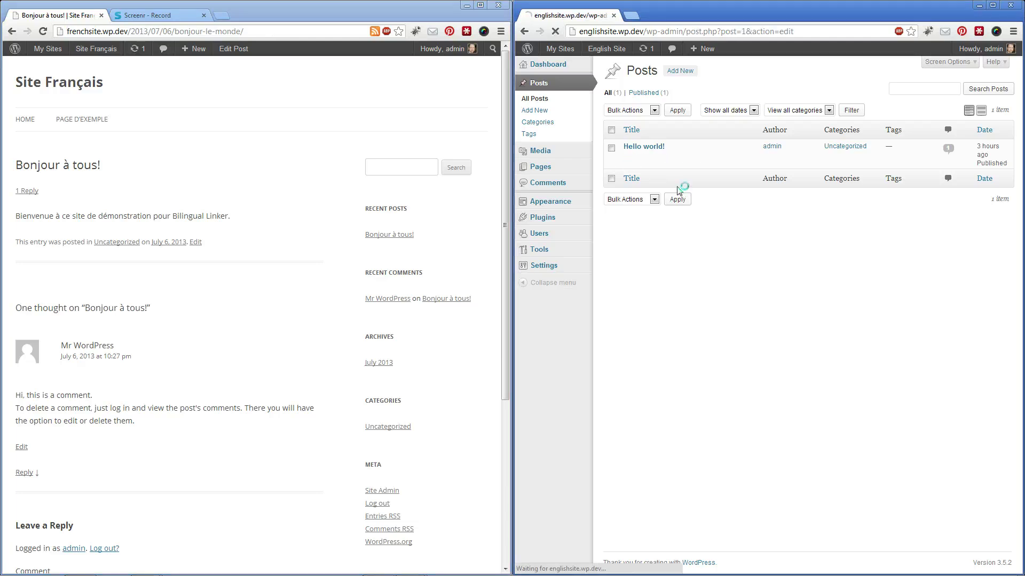
left_click(701, 416)
key("ctrl+v")
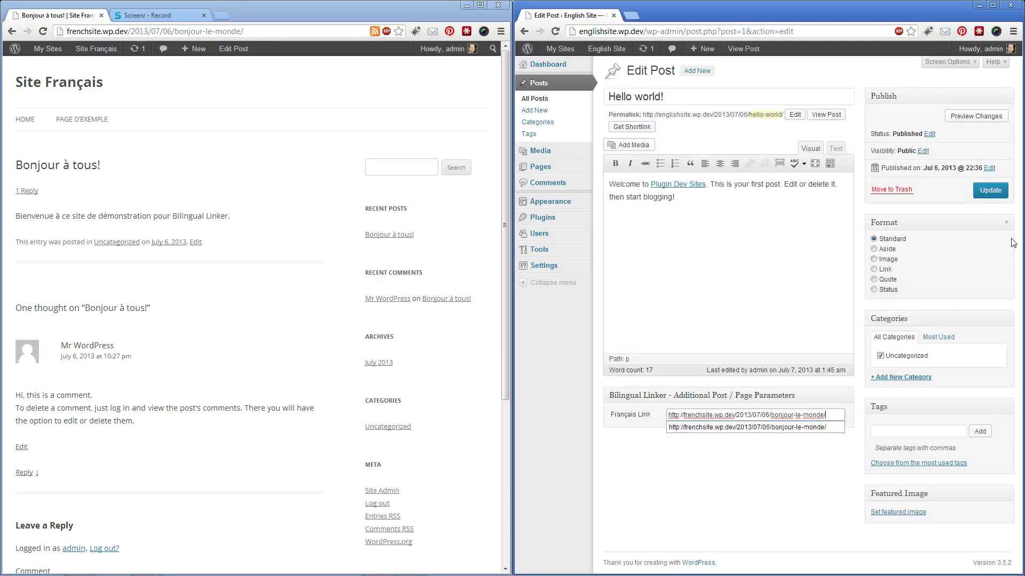
left_click(993, 193)
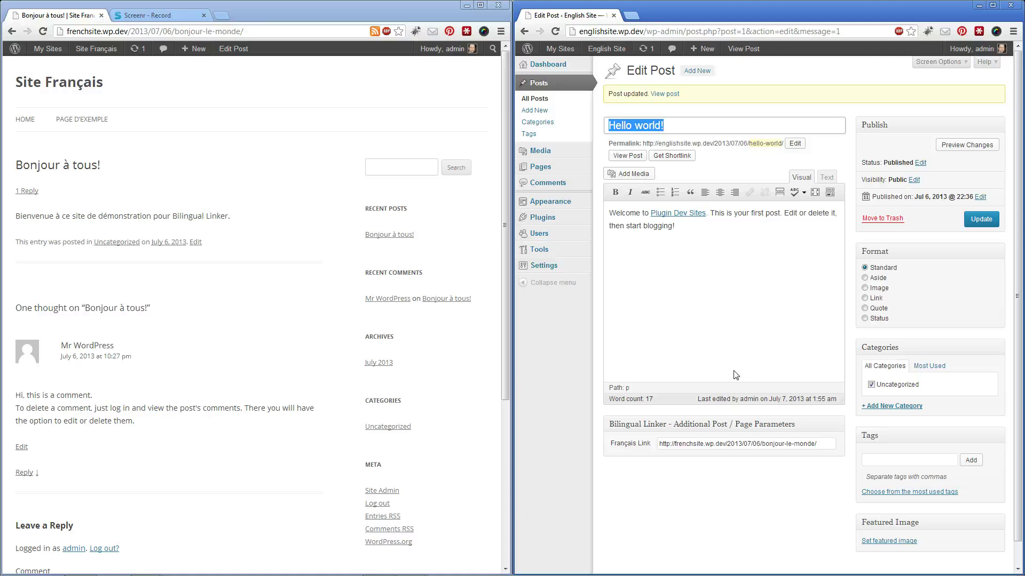
- Switch to Programmer's Notepad, add <?php the_bilingual_link(); ?> below the site-description heading in header.php and save the file
key("alt+Tab")
key("alt+Tab")
key("alt+Tab")
key("alt+Tab")
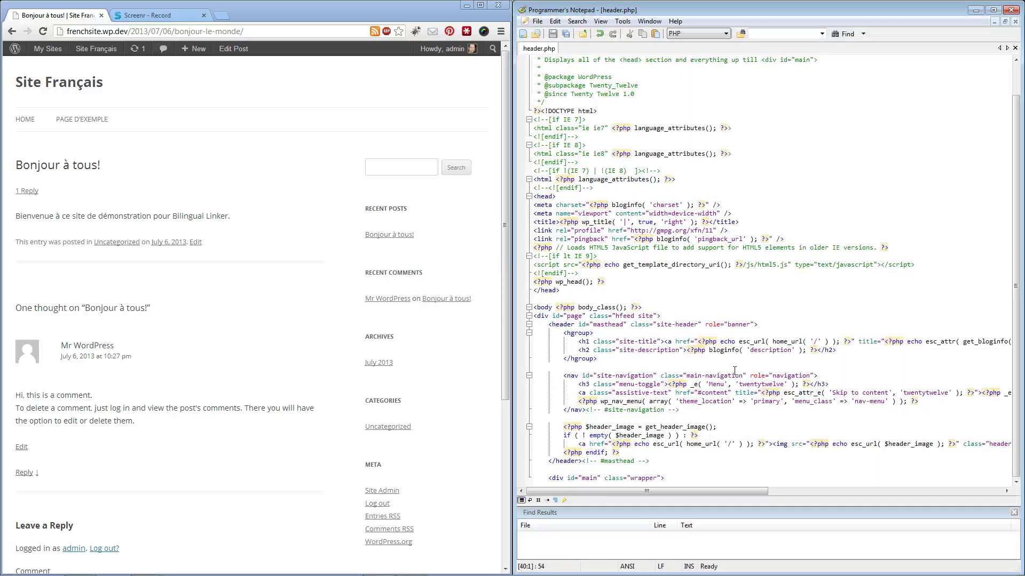
scroll(734, 371, "up", 2)
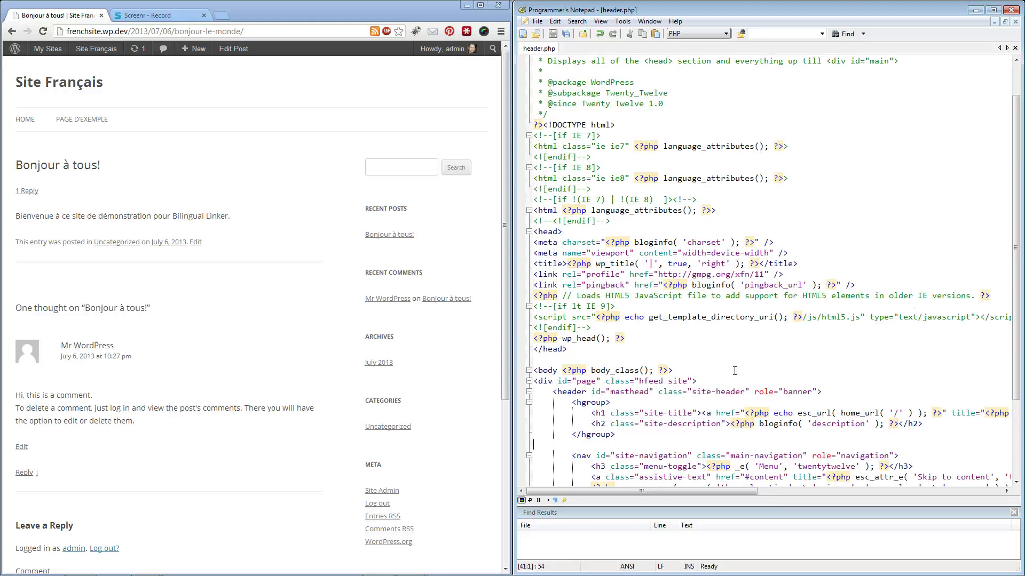
scroll(734, 370, "up", 1)
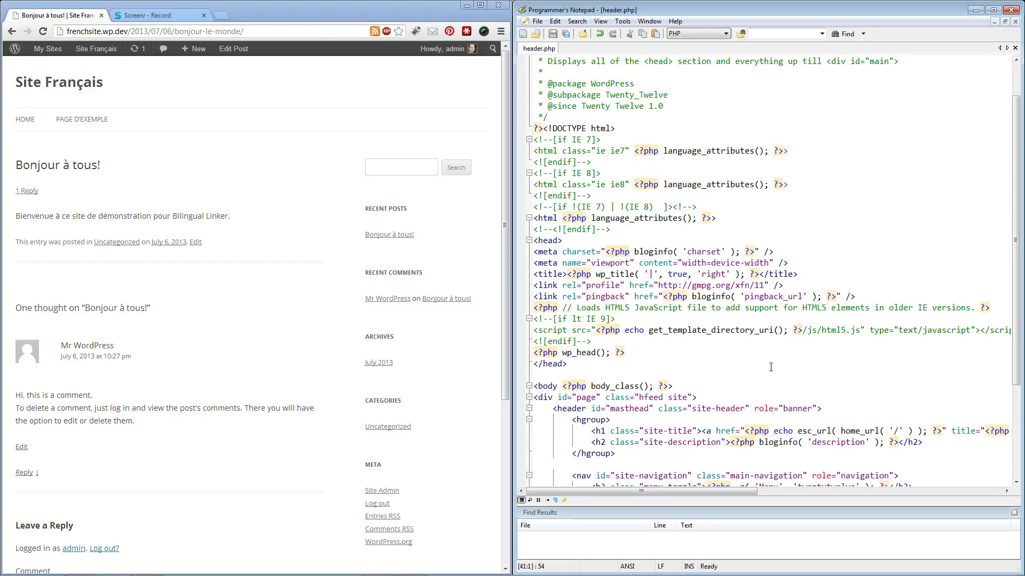
scroll(770, 366, "down", 4)
left_click(726, 307)
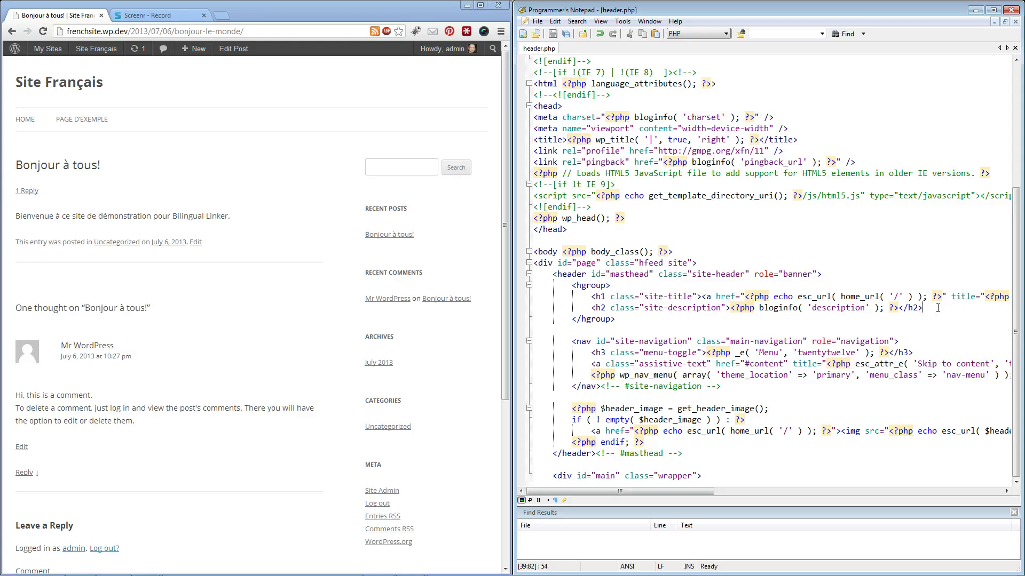
key("Return")
type("<?php ")
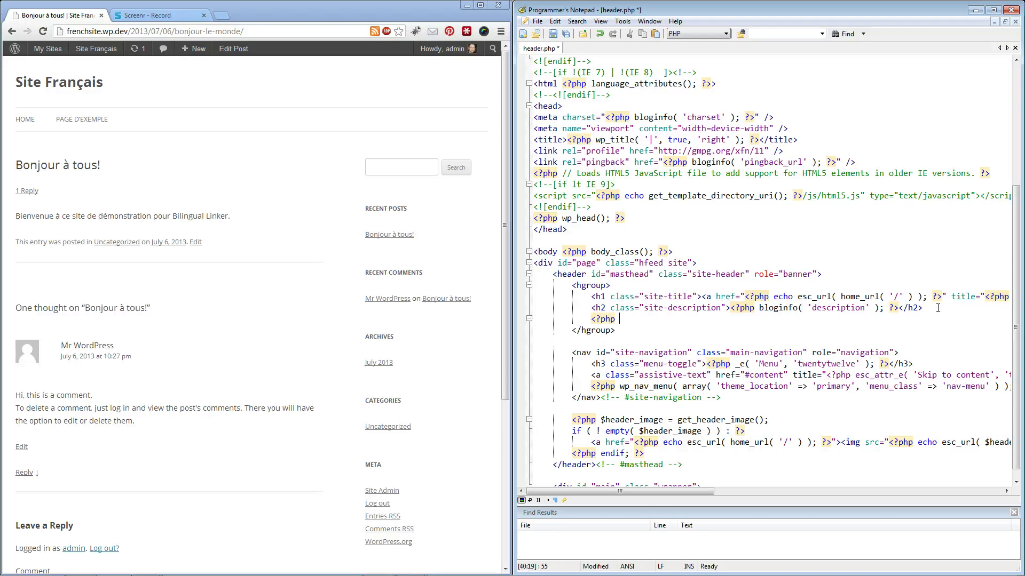
type("the_bilingual_link(); ?>")
key("ctrl+s")
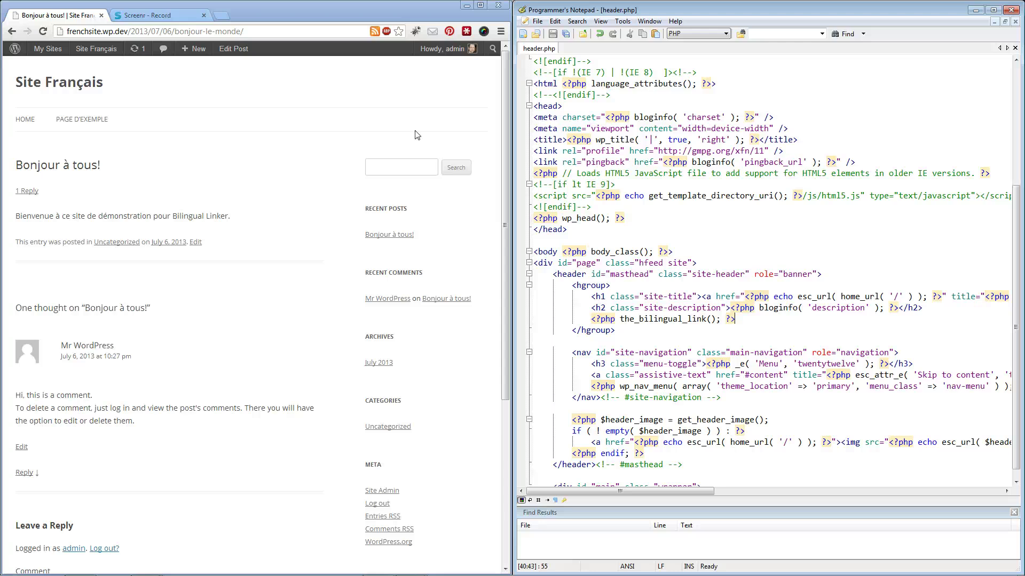
- Reload the French "Bonjour à tous!" post in the browser and follow its English link in the site header
left_click(332, 8)
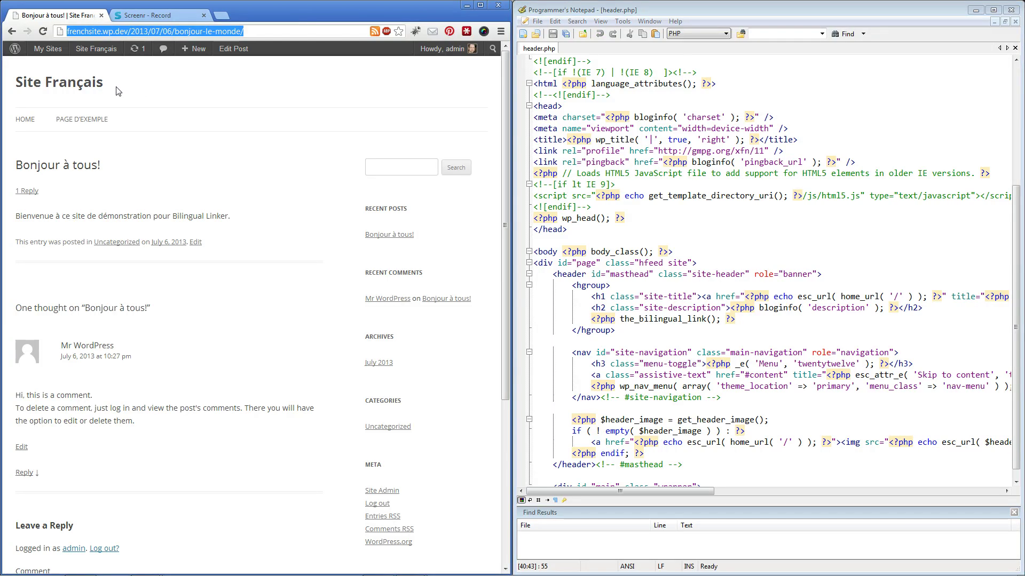
key("F5")
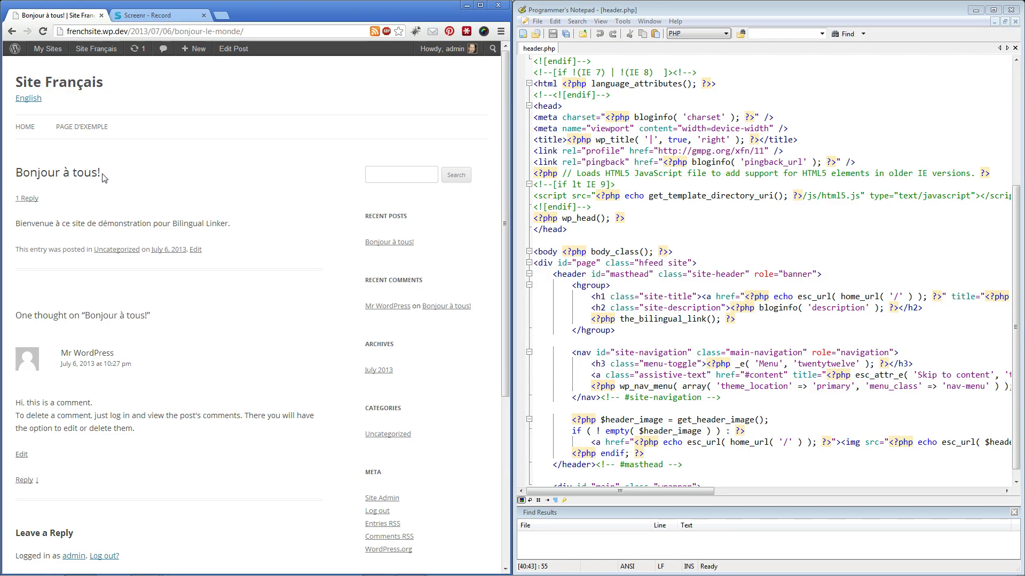
left_click(29, 99)
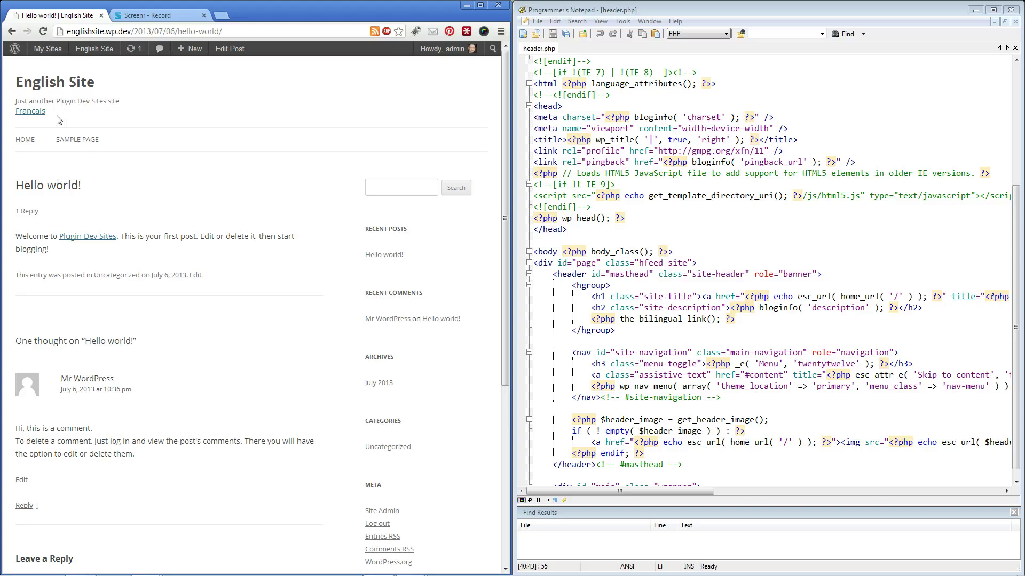
- Test the header language links from the English Sample Page to French and from the French home page to English
left_click(82, 140)
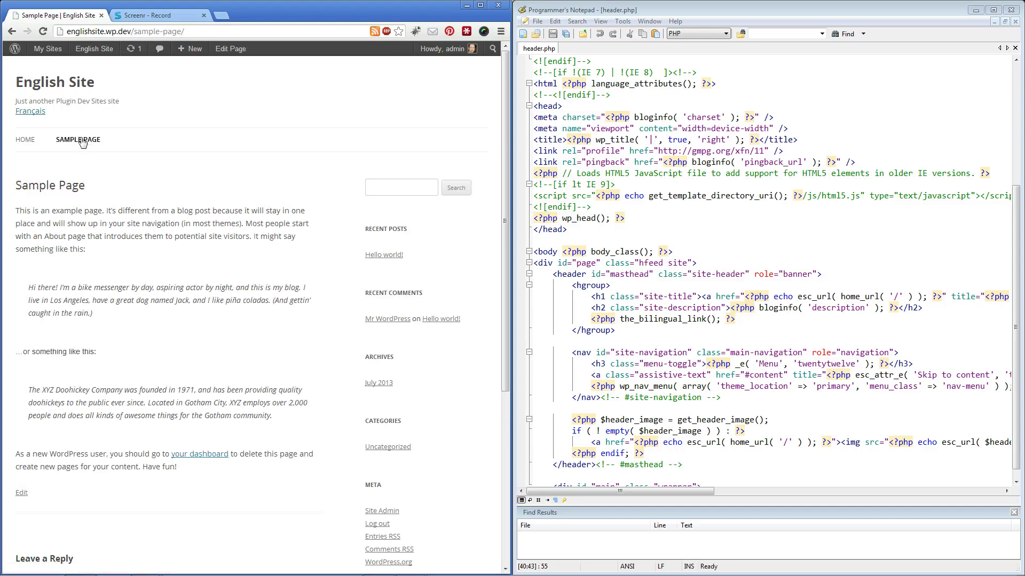
left_click(30, 111)
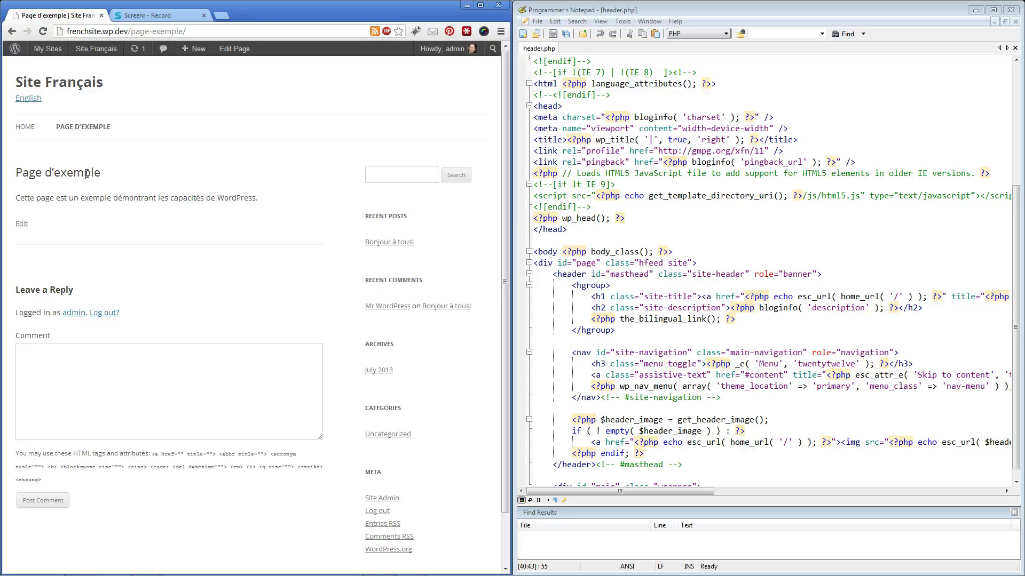
left_click(78, 87)
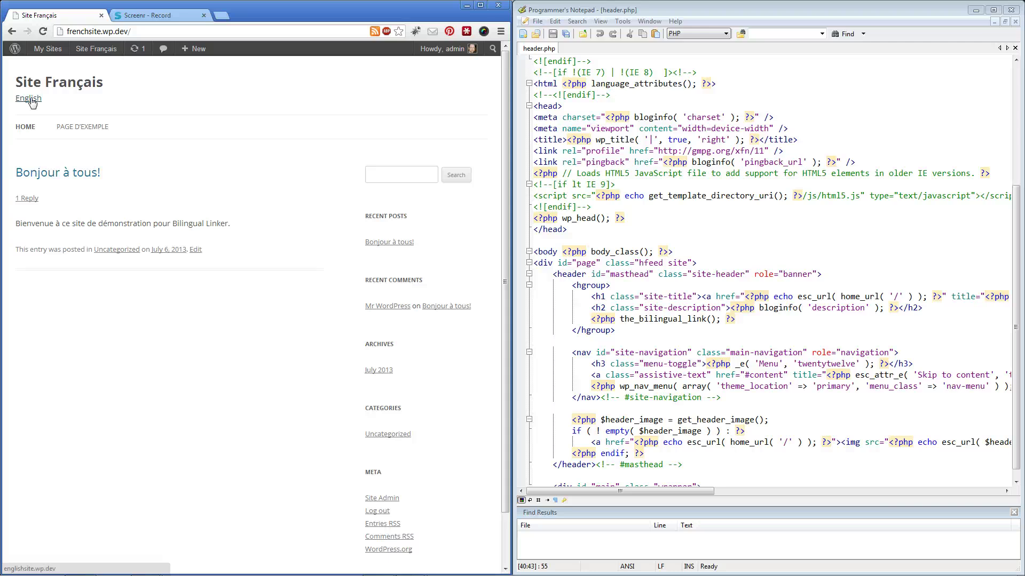
left_click(31, 99)
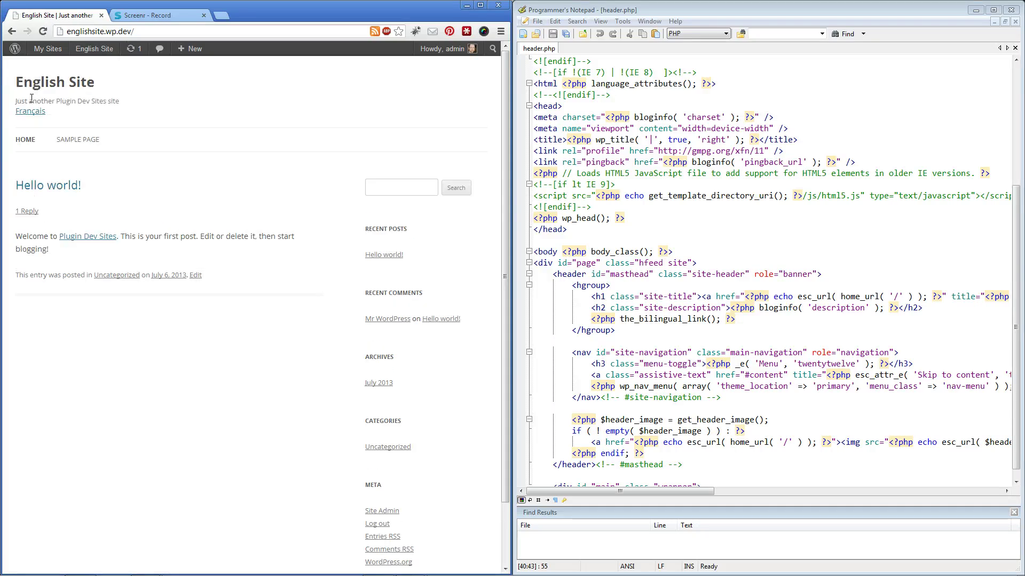